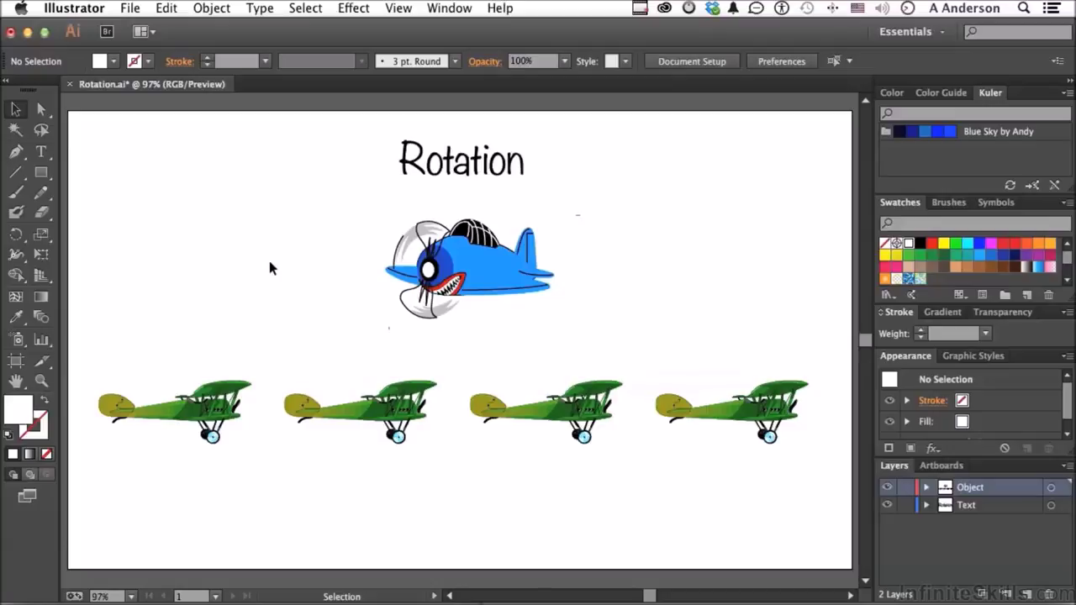
Move the blue cartoon plane slightly up and to the left on the artboard.
left_click(459, 272)
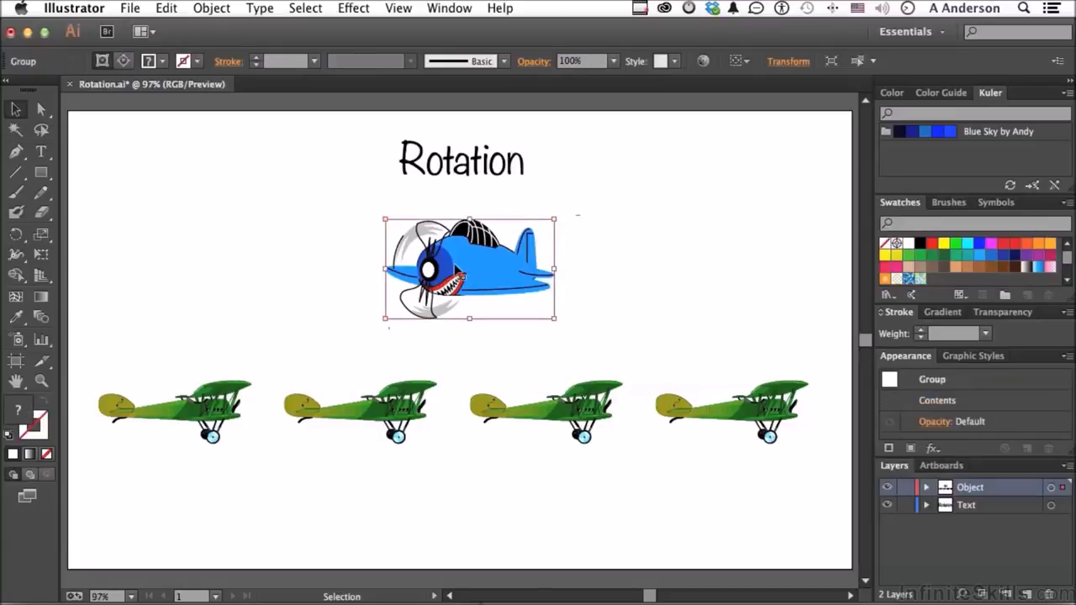
left_click(18, 112)
mouse_move(483, 271)
left_mouse_down()
mouse_move(391, 284)
mouse_move(258, 260)
mouse_move(313, 276)
mouse_move(475, 267)
left_mouse_up()
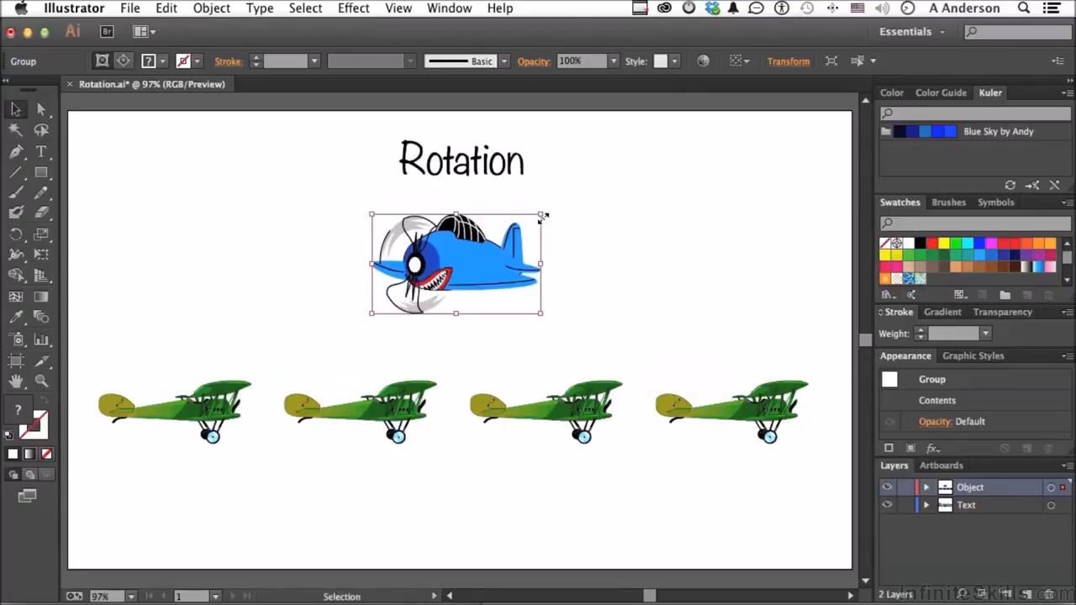
Try enlarging the blue plane proportionally and rotating it clockwise by its bounding box, and undo both changes.
left_click_drag(543, 215, 602, 183)
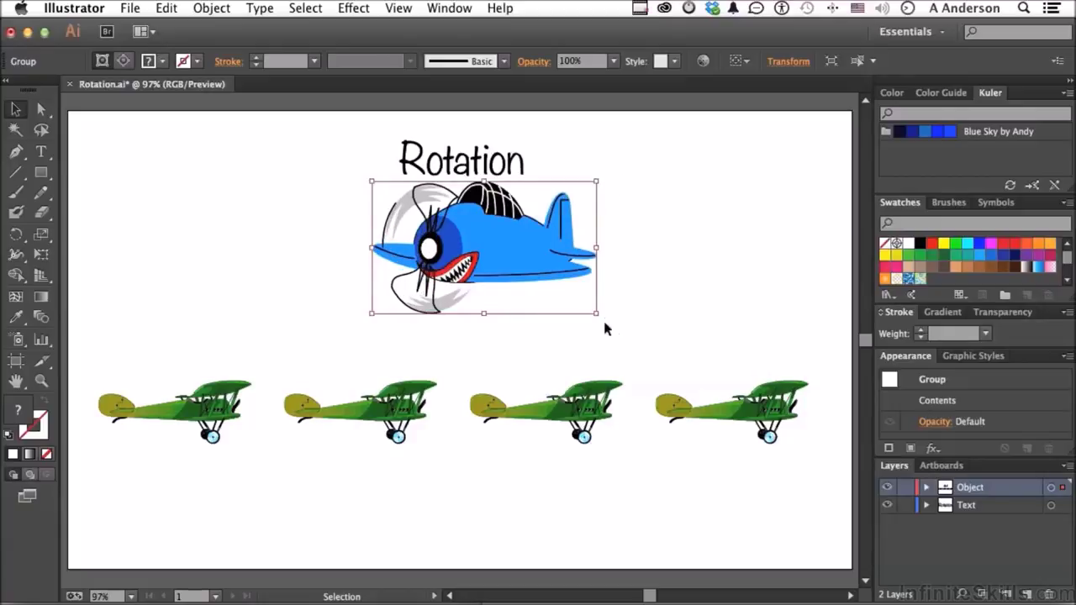
left_click_drag(603, 320, 577, 348)
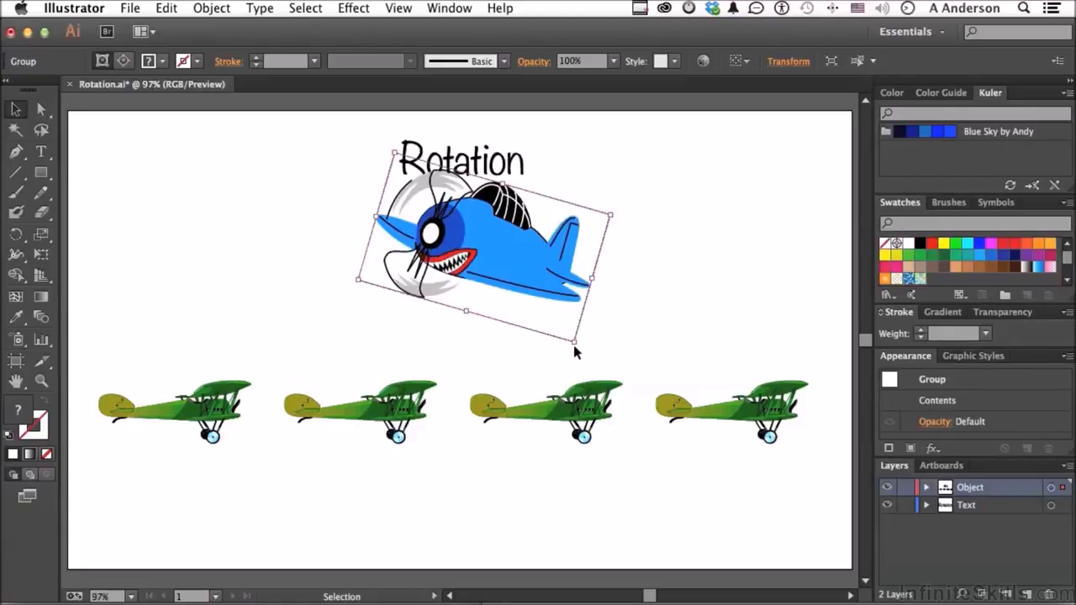
key("super+z")
key("super+z")
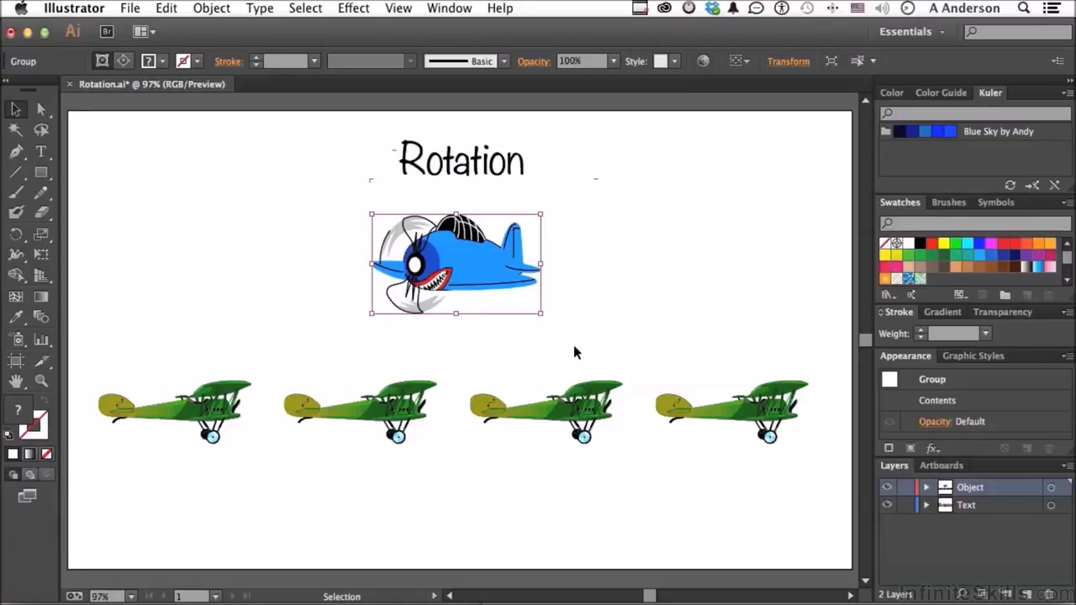
Deselect the blue plane and turn on Smart Guides.
left_click(574, 345)
left_click(403, 8)
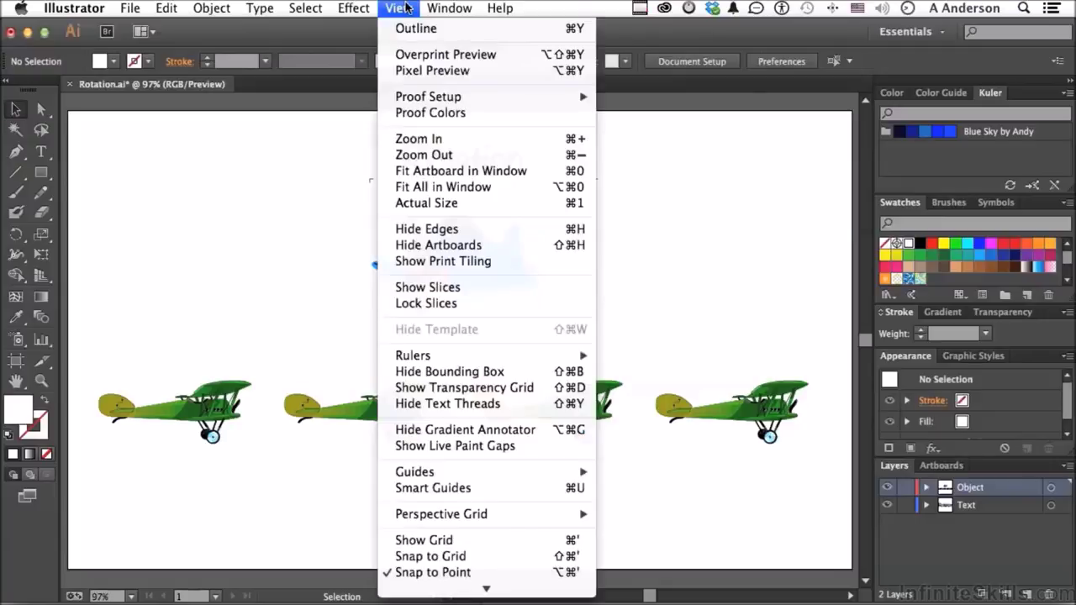
left_click(437, 489)
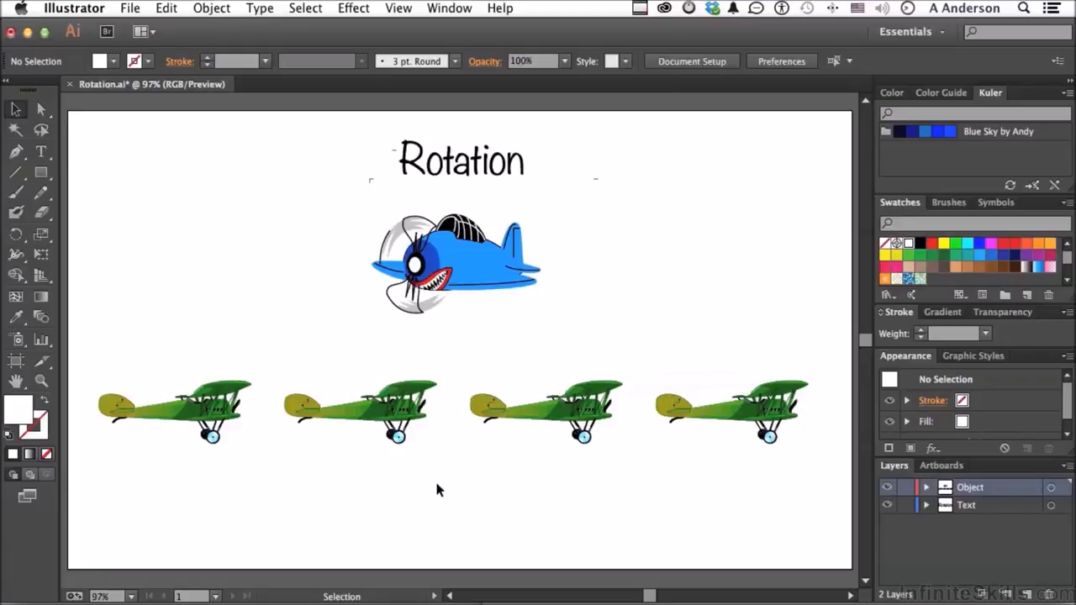
Try tilting the blue plane slightly clockwise and moving it up and to the left, and undo both changes.
left_click(455, 275)
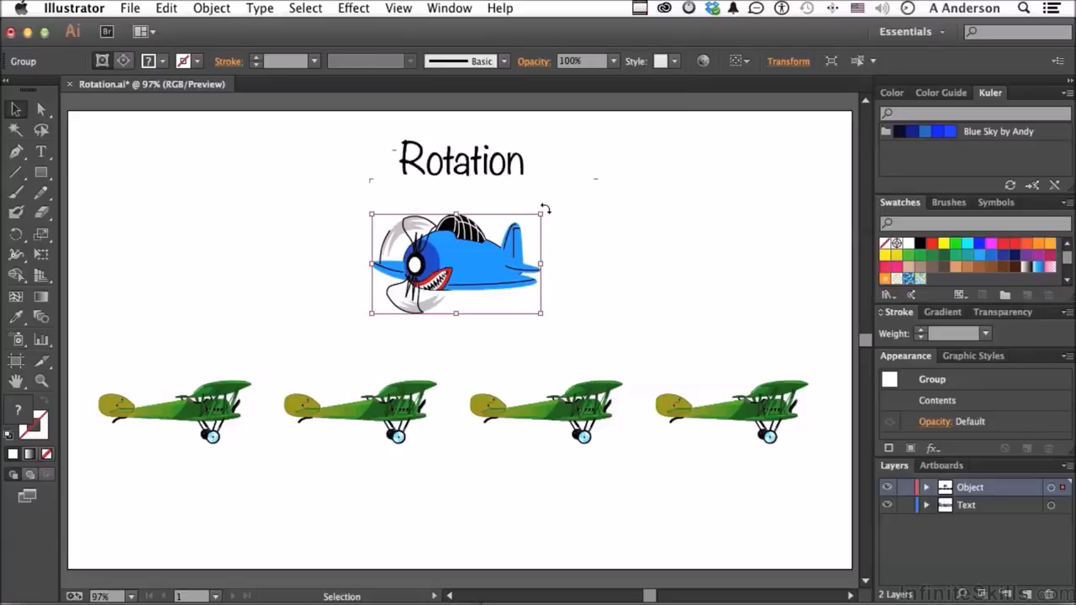
mouse_move(545, 208)
left_mouse_down()
mouse_move(552, 273)
mouse_move(561, 201)
left_mouse_up()
left_click_drag(484, 248, 412, 218)
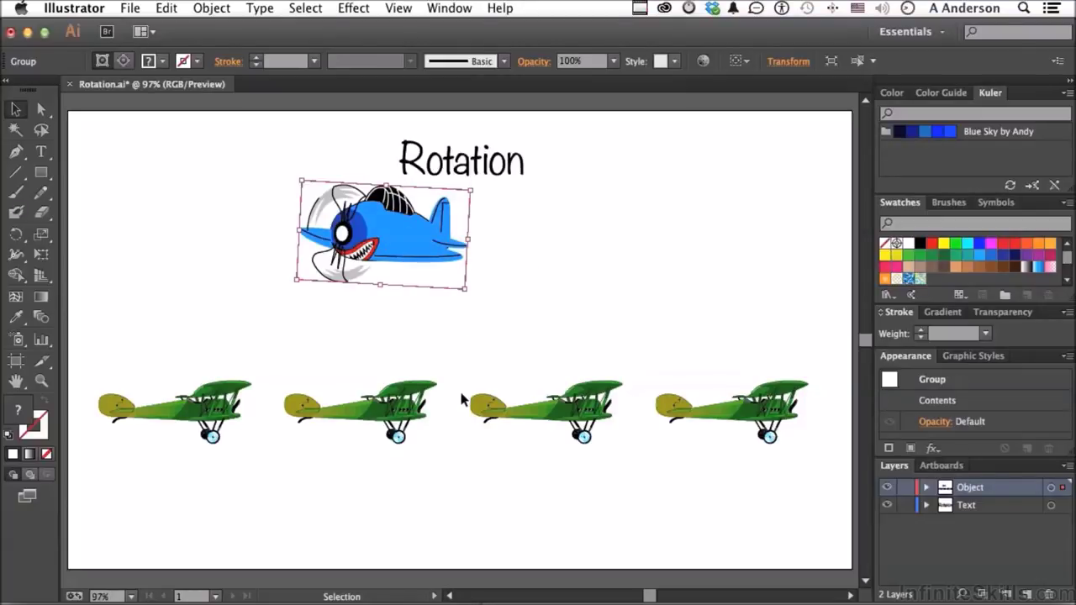
key("super+z")
key("super+z")
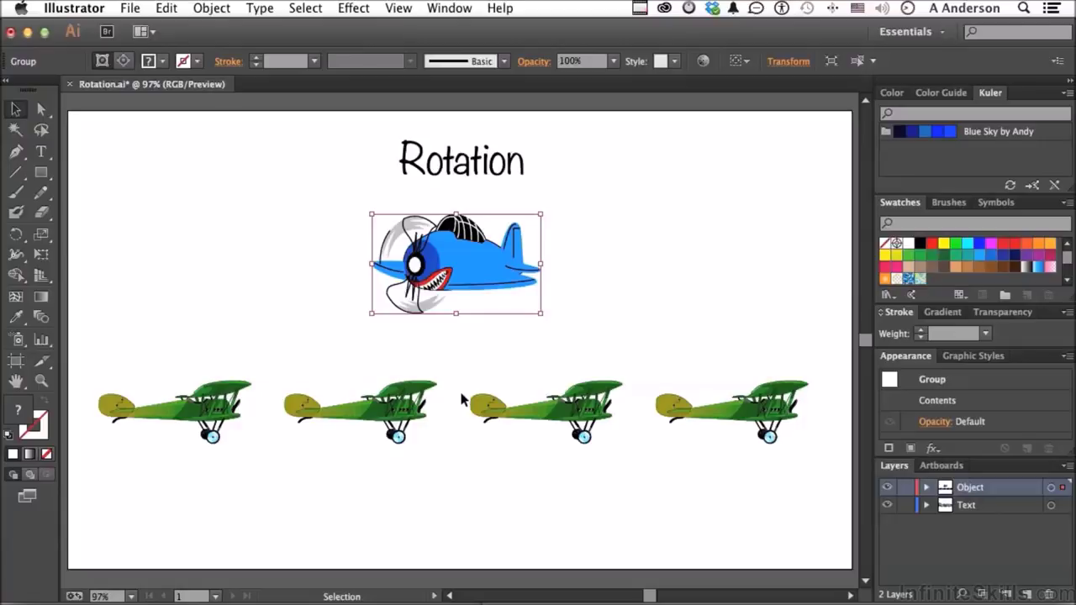
Try rotating a copy of the blue plane counterclockwise with the Rotate tool about a pivot point just behind its tail, and undo it.
left_click(17, 235)
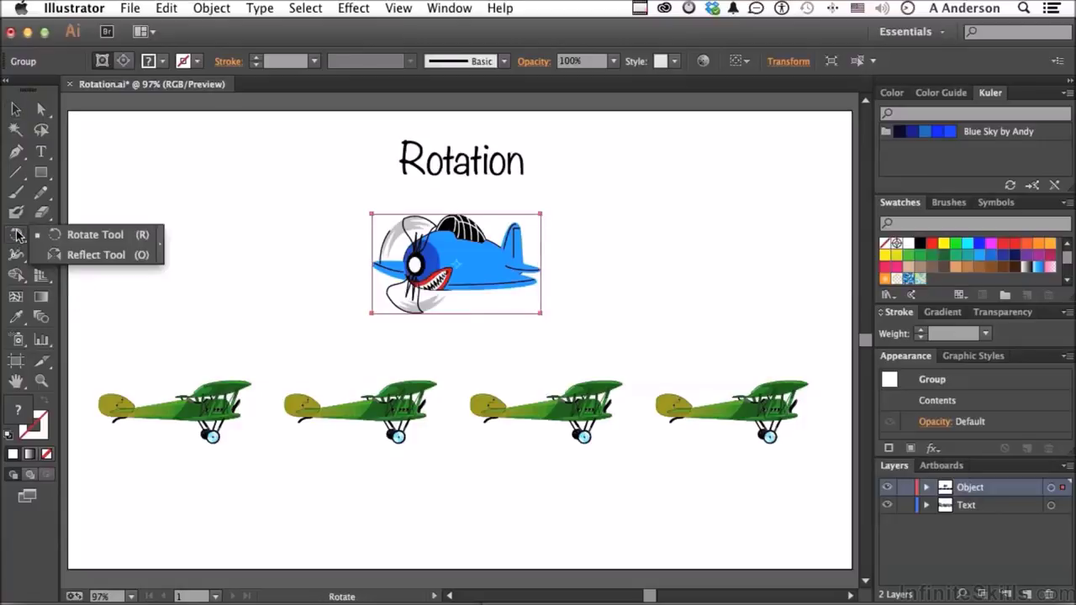
left_click(85, 235)
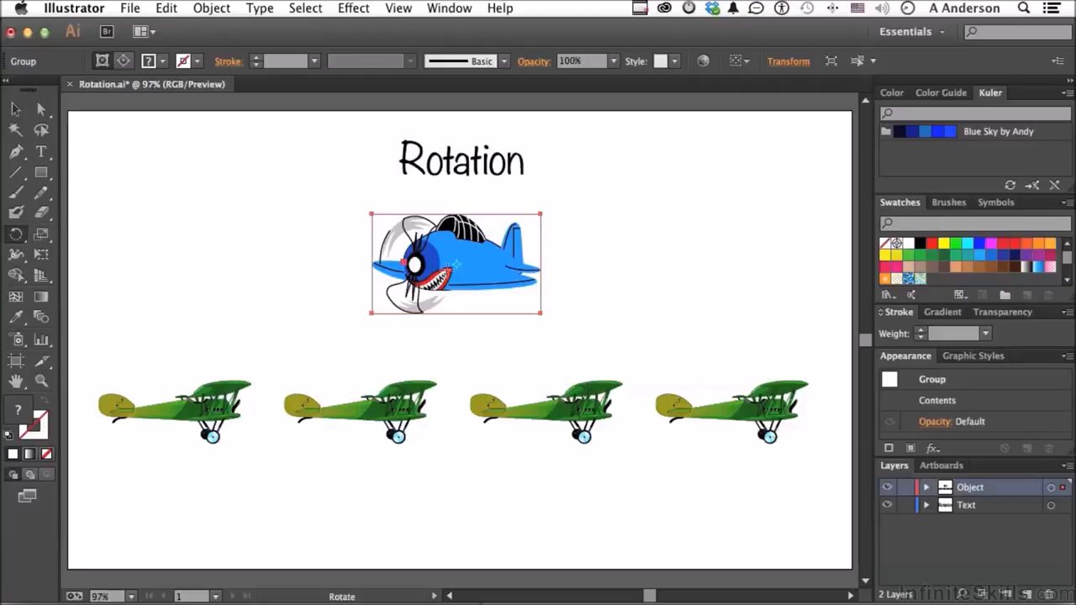
left_click(564, 265)
left_click_drag(667, 203, 673, 160)
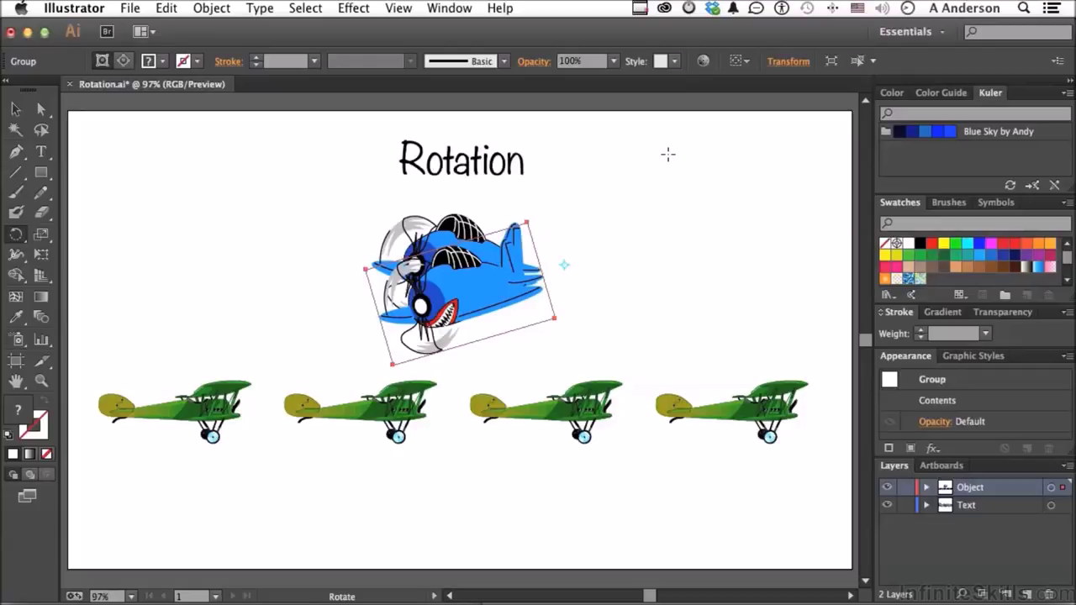
key("super+z")
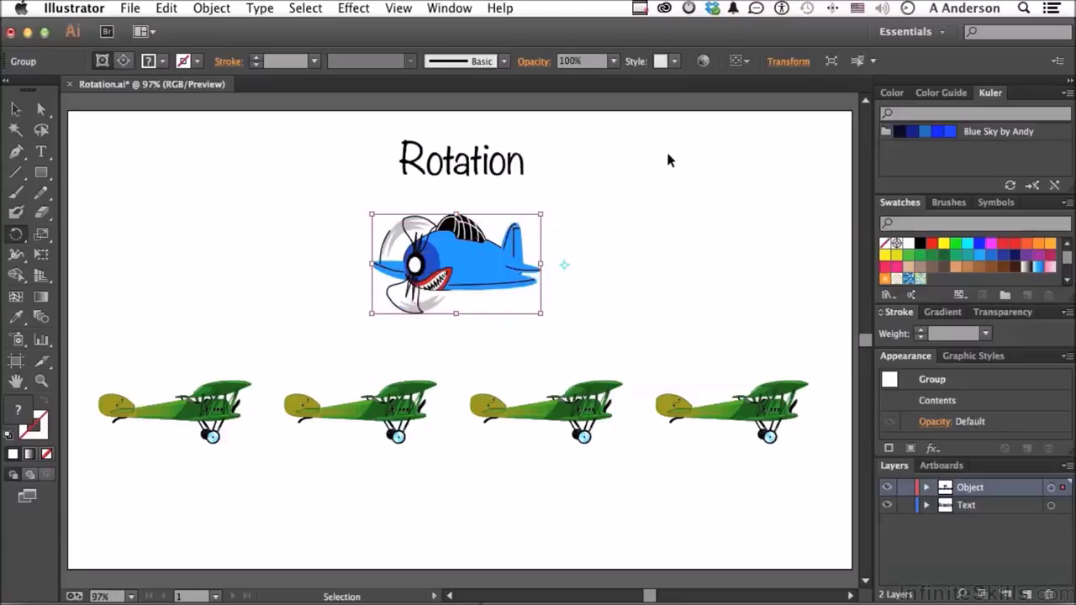
key("r")
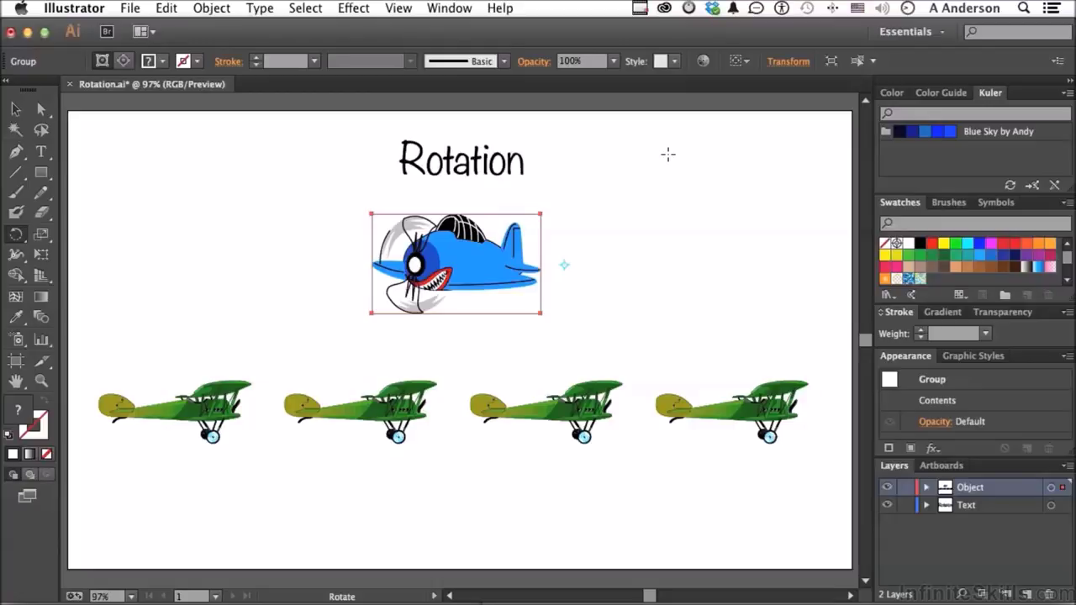
Select all four green biplanes, try rotating them clockwise together by their shared bounding box, and undo the rotation.
left_click(16, 109)
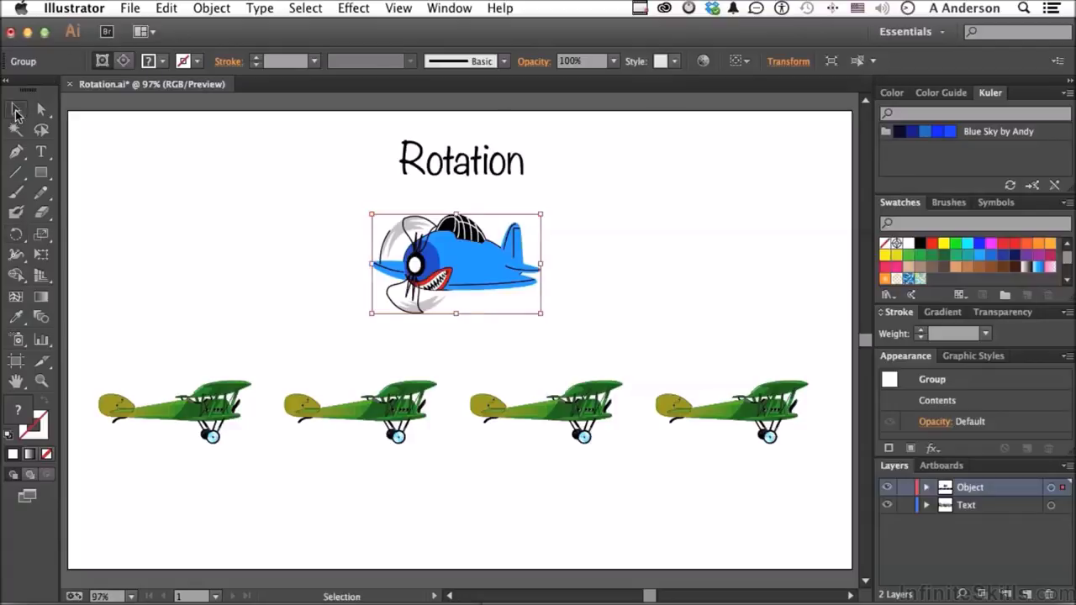
left_click_drag(121, 368, 752, 450)
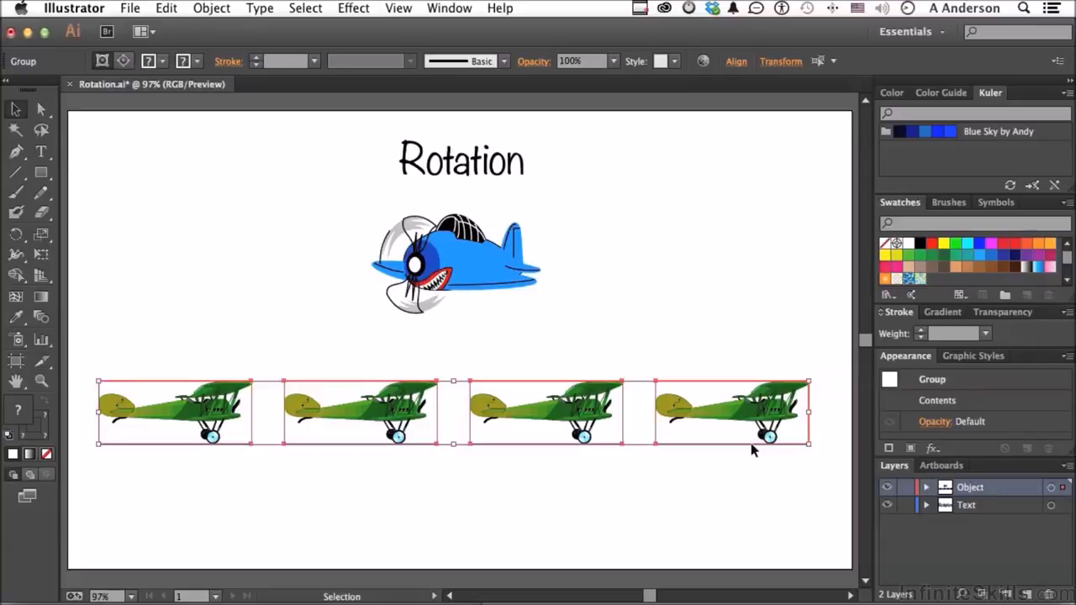
left_click_drag(814, 453, 798, 508)
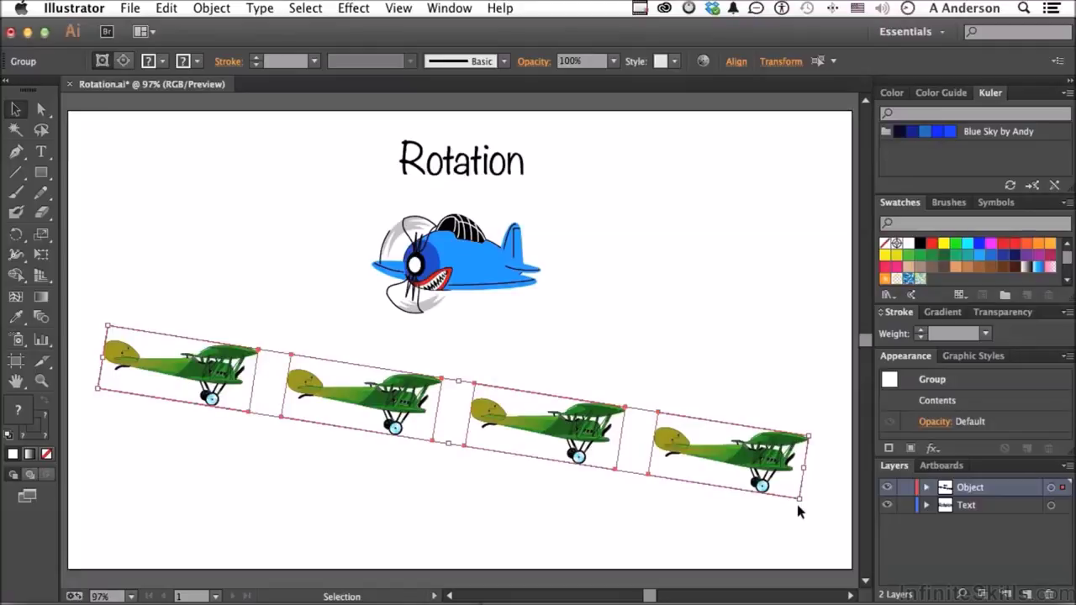
key("super+z")
key("super+z")
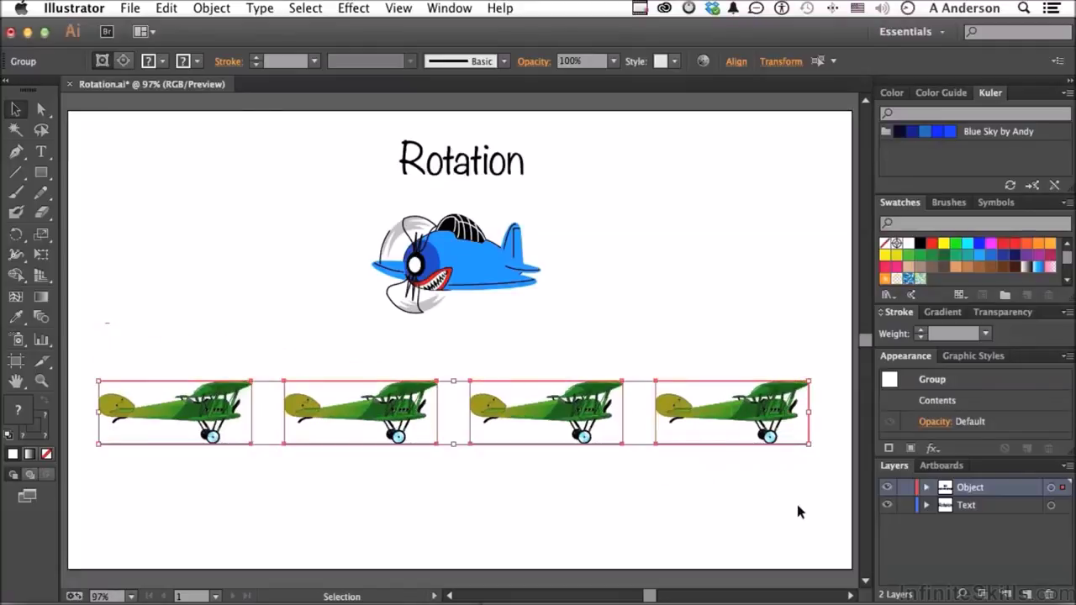
Try rotating the four biplanes counterclockwise with the Rotate tool about a pivot point just behind the first biplane's tail, and undo it.
left_click(16, 240)
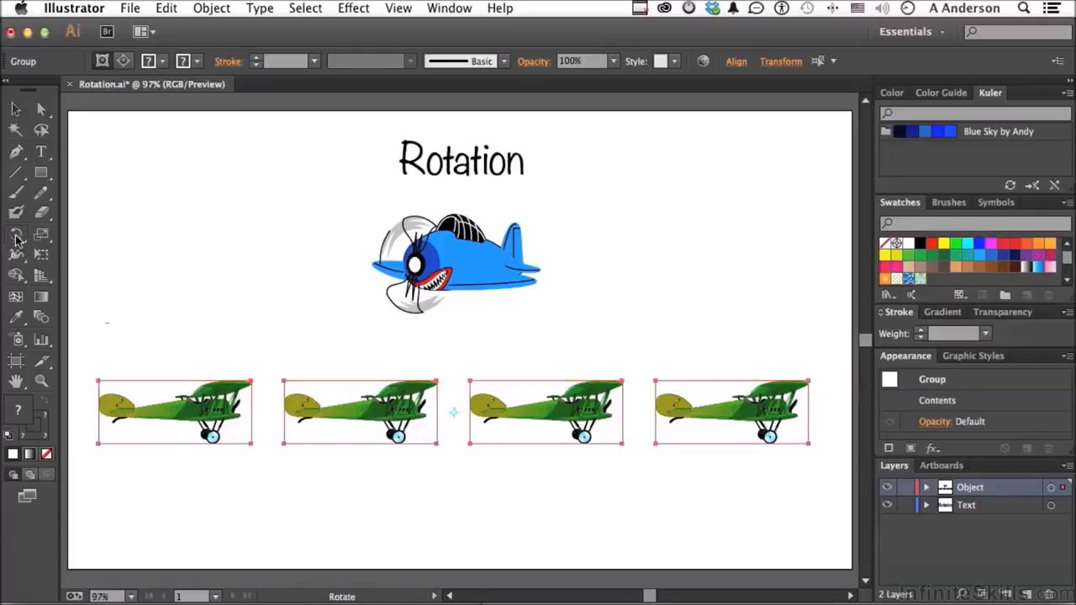
left_click(88, 410)
left_click_drag(711, 488, 726, 430)
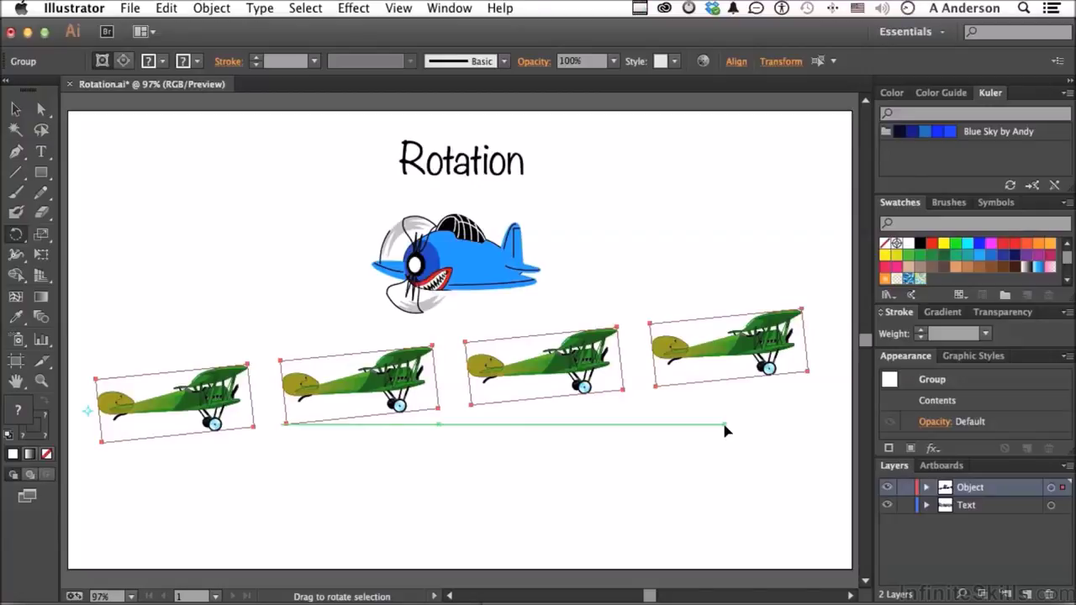
left_click_drag(724, 426, 723, 421)
key("cmd+z")
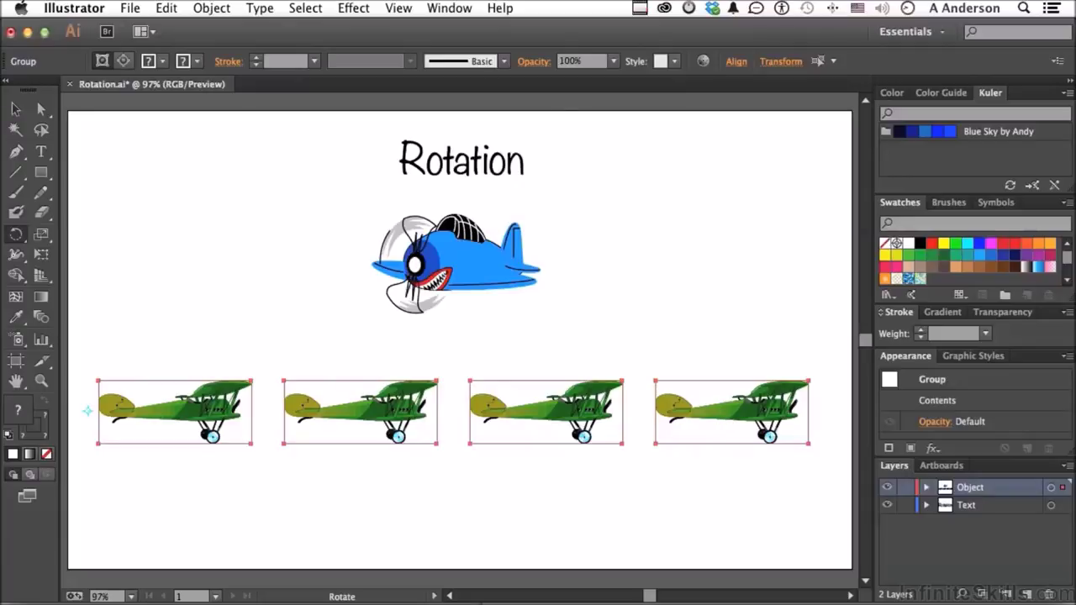
Preview rotating each biplane individually by 28° and 17° with Transform Each, and cancel the transformation.
left_click(210, 8)
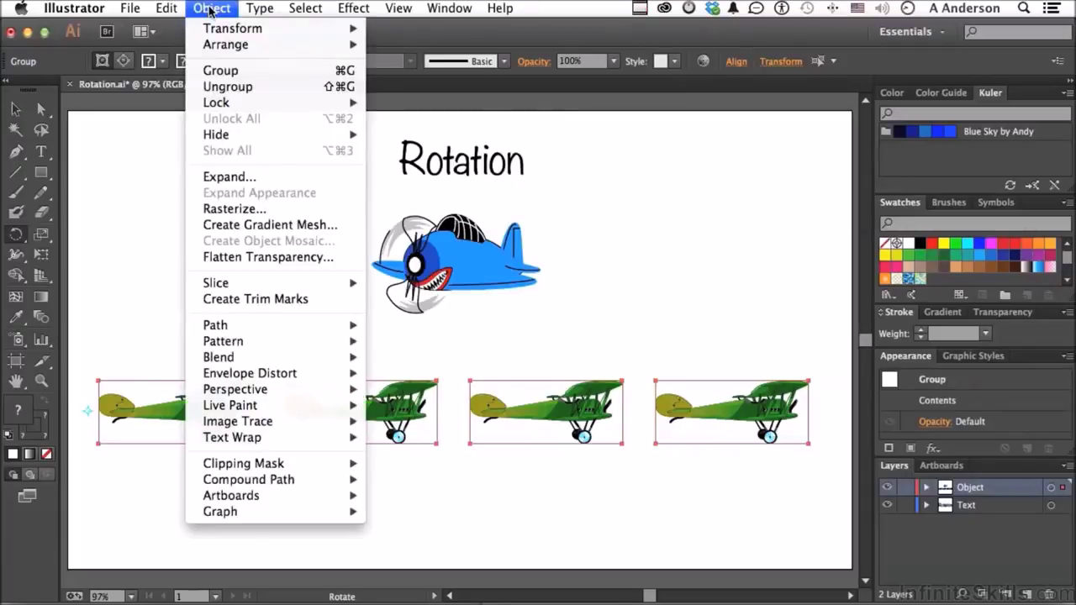
mouse_move(212, 29)
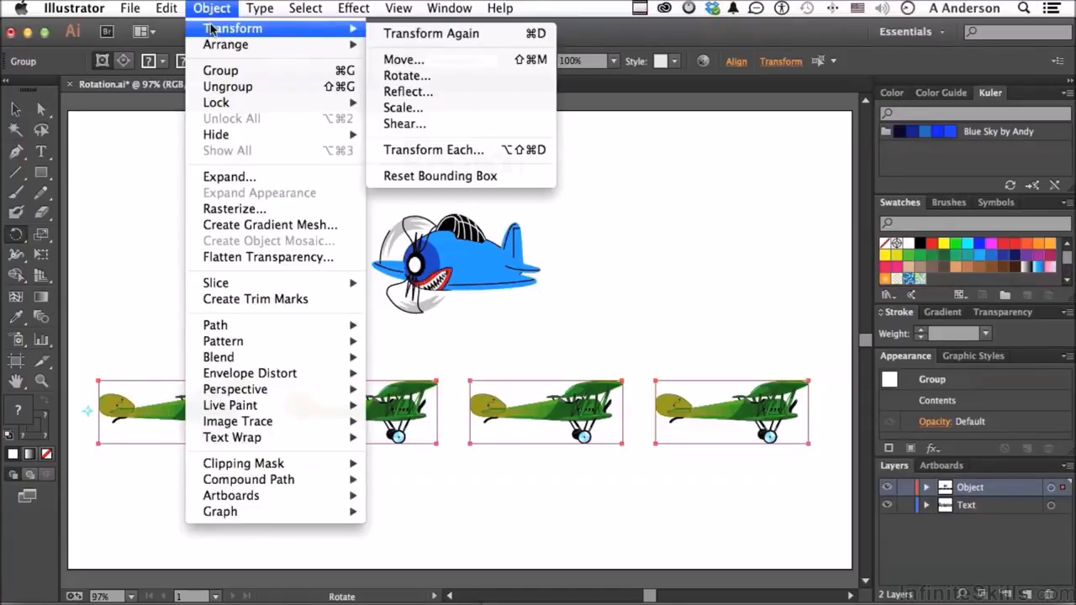
left_click(454, 149)
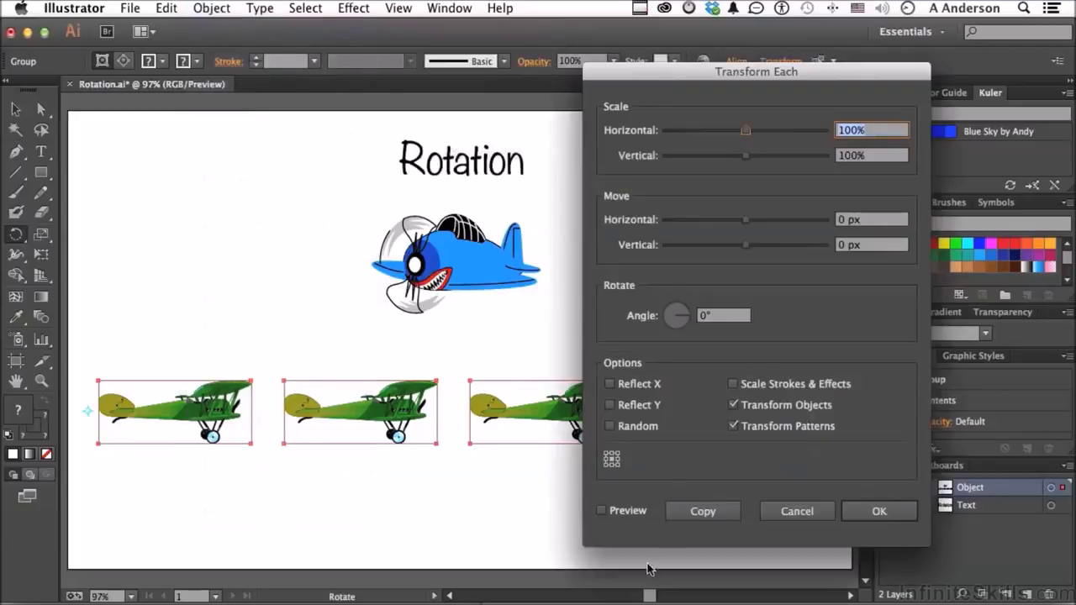
left_click(601, 512)
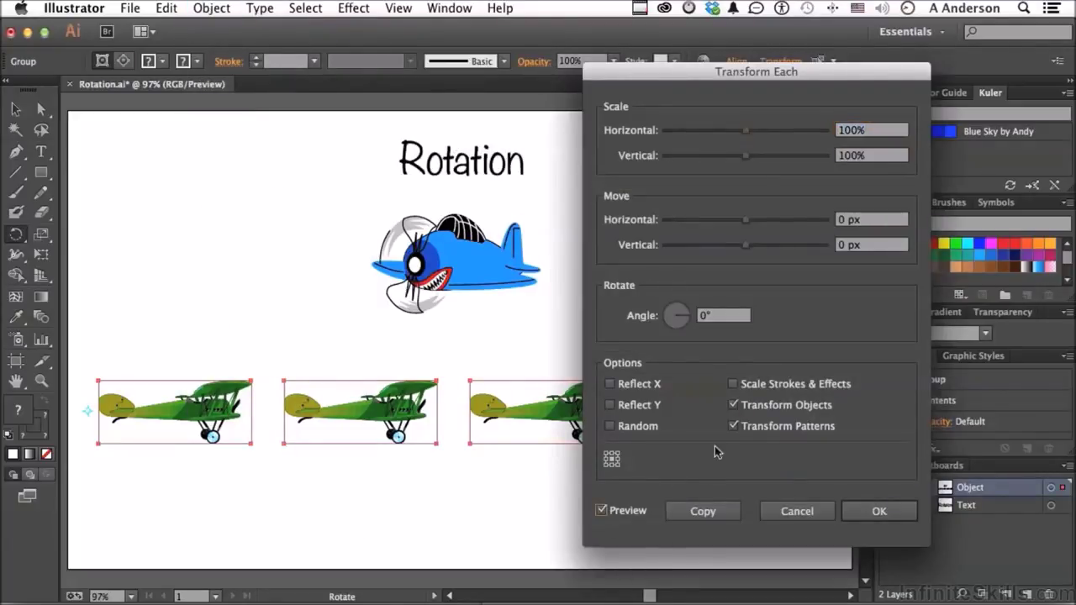
left_click_drag(687, 317, 688, 308)
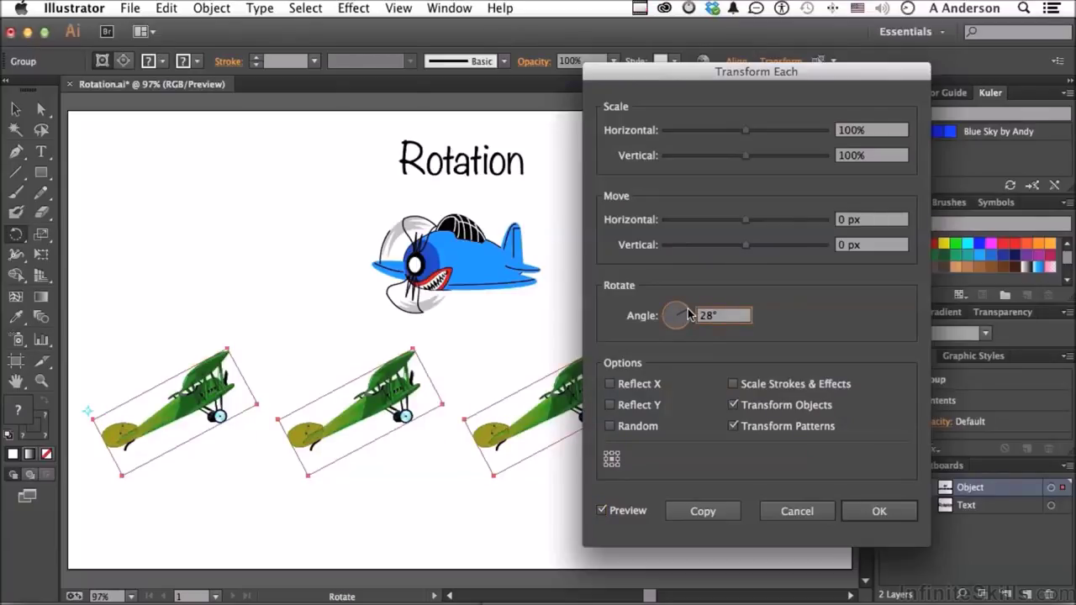
mouse_move(687, 309)
left_mouse_down()
mouse_move(688, 328)
mouse_move(693, 315)
left_mouse_up()
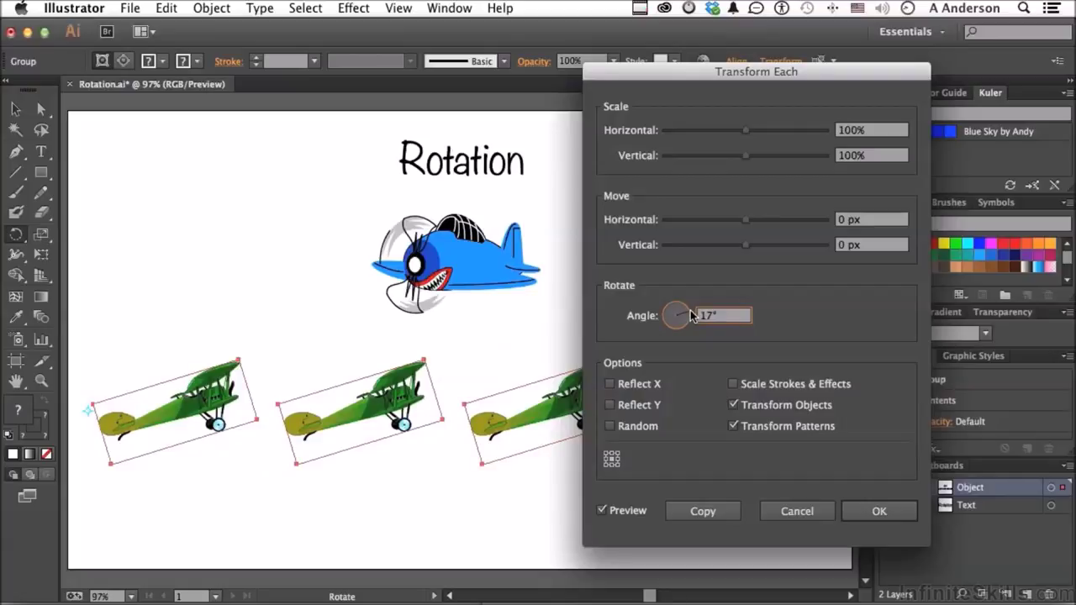
left_click(794, 511)
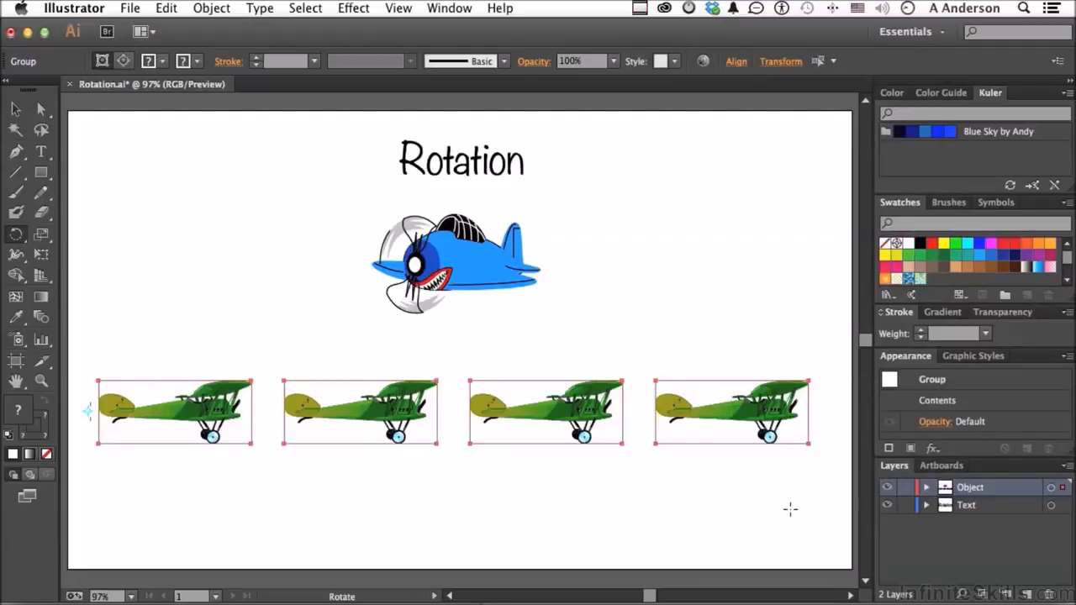
Examine the Transform settings available for the selected biplanes.
left_click(781, 62)
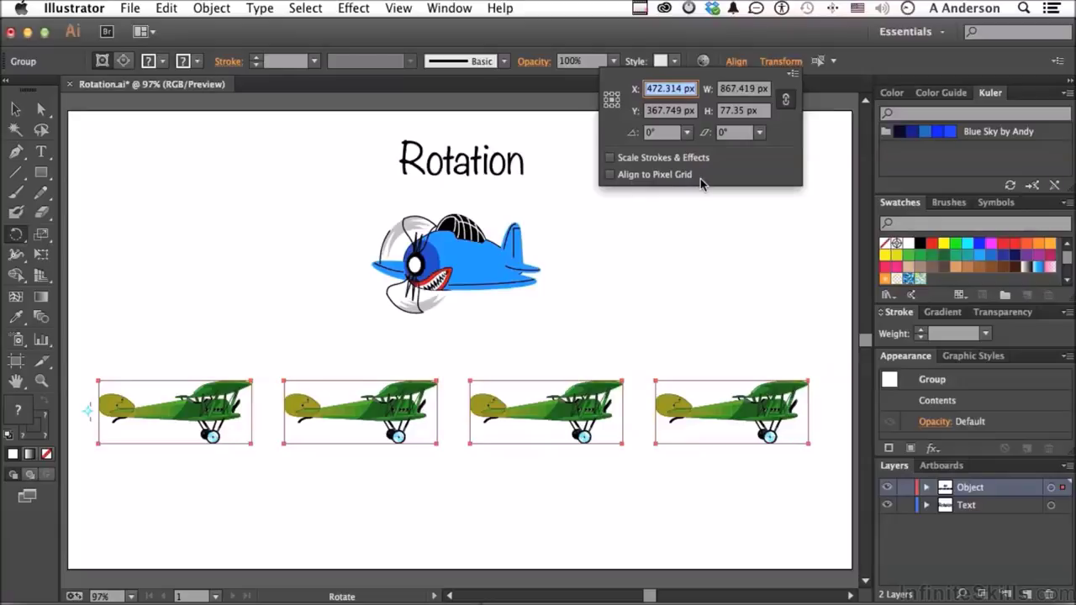
left_click(693, 231)
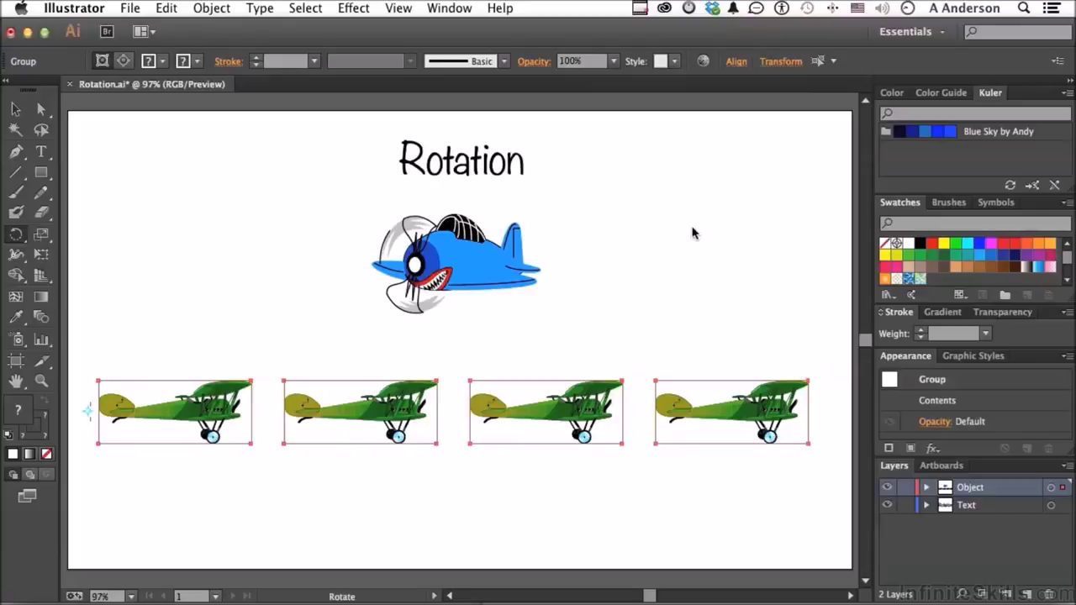